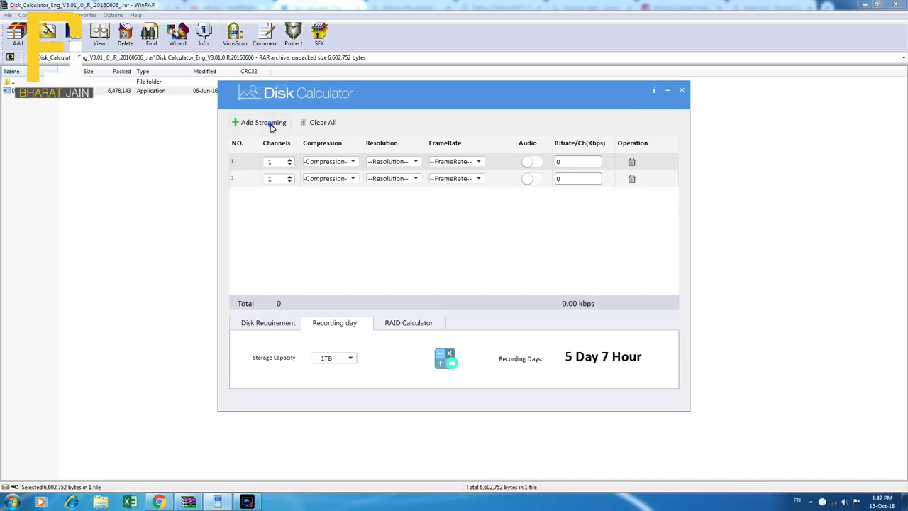
- Add streaming rows for a total of four and set the first row's compression to H.264
left_click(269, 125)
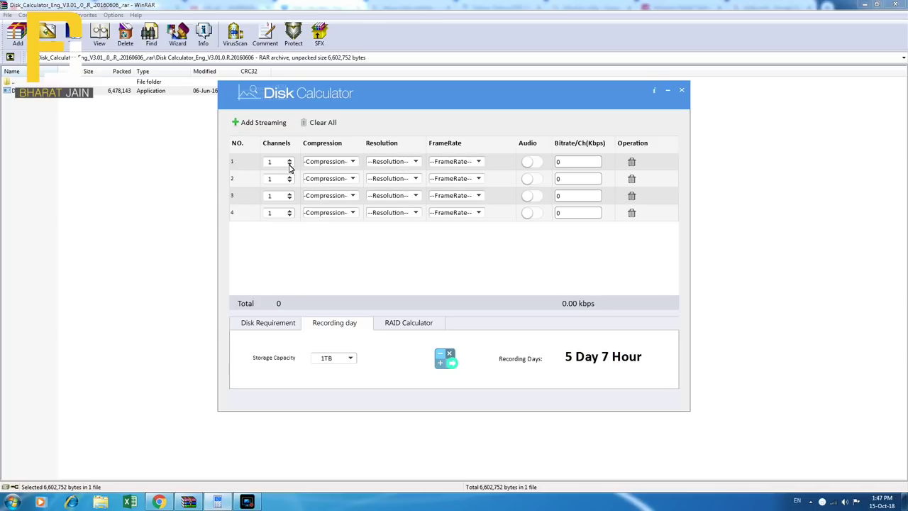
left_click(349, 163)
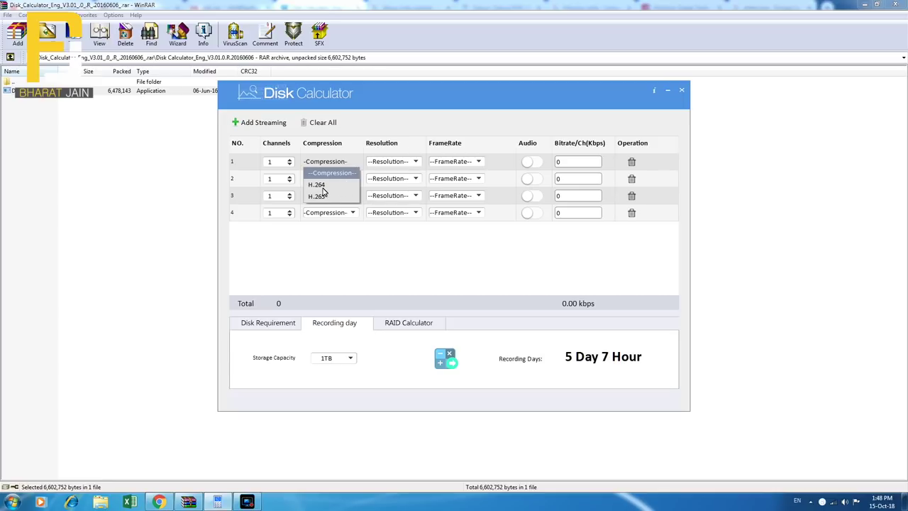
left_click(321, 185)
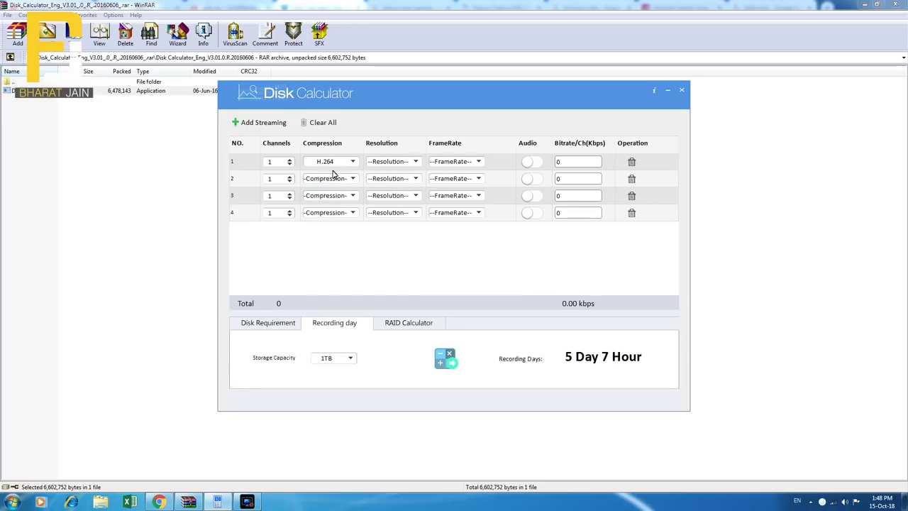
- Set the first stream's resolution to 1.3MP and its frame rate to 25, dismissing the Windows color scheme prompt
left_click(387, 162)
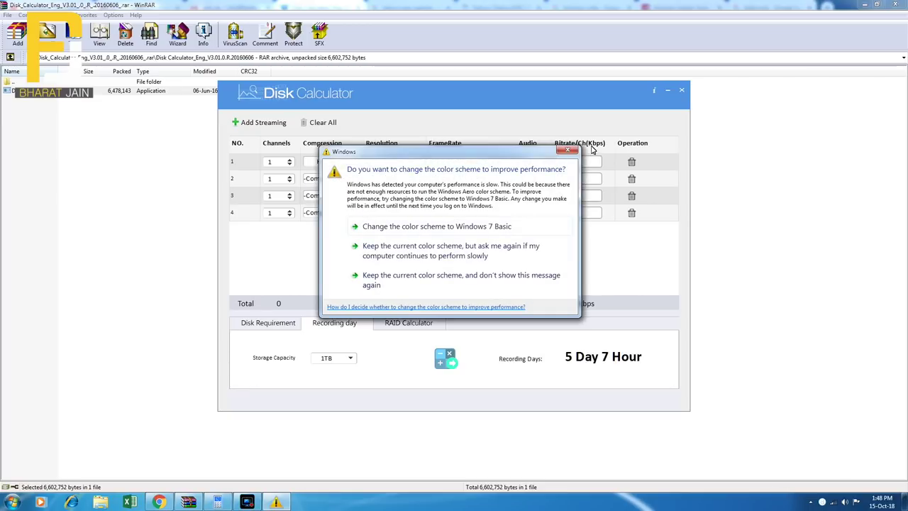
left_click(568, 150)
left_click(406, 163)
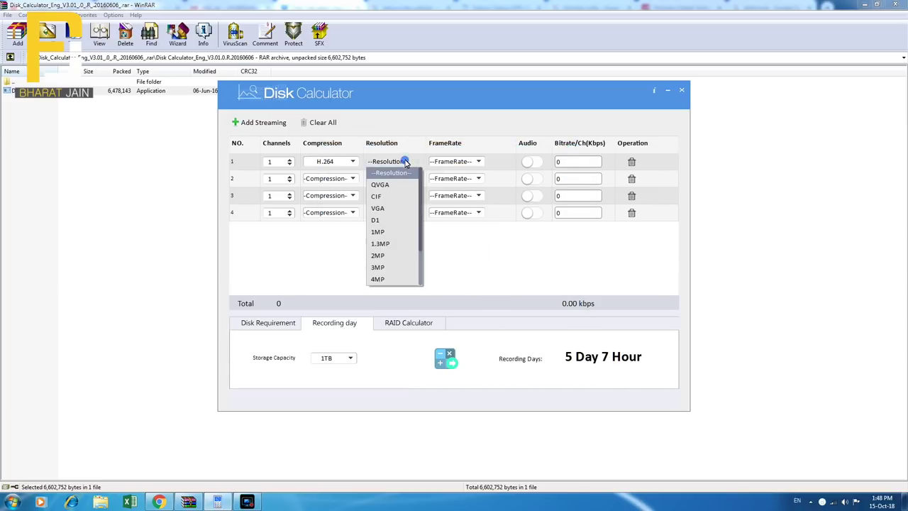
left_click(381, 245)
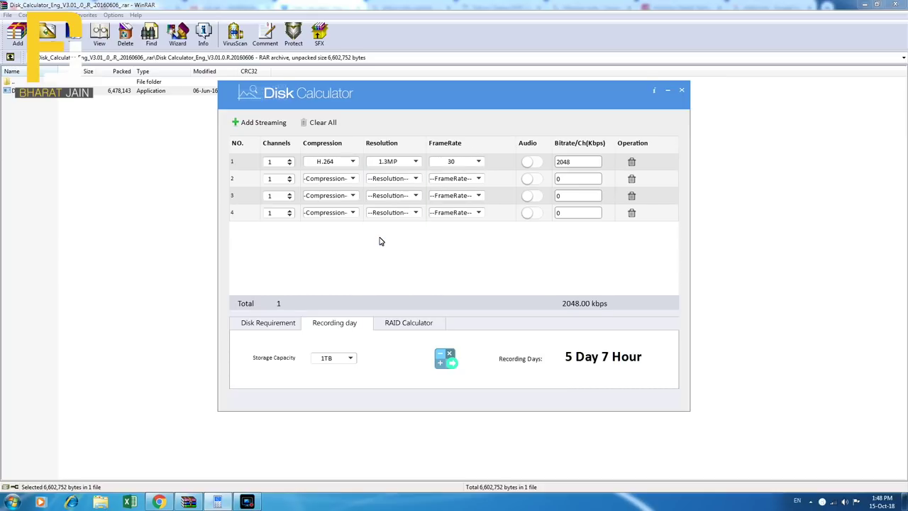
left_click(479, 163)
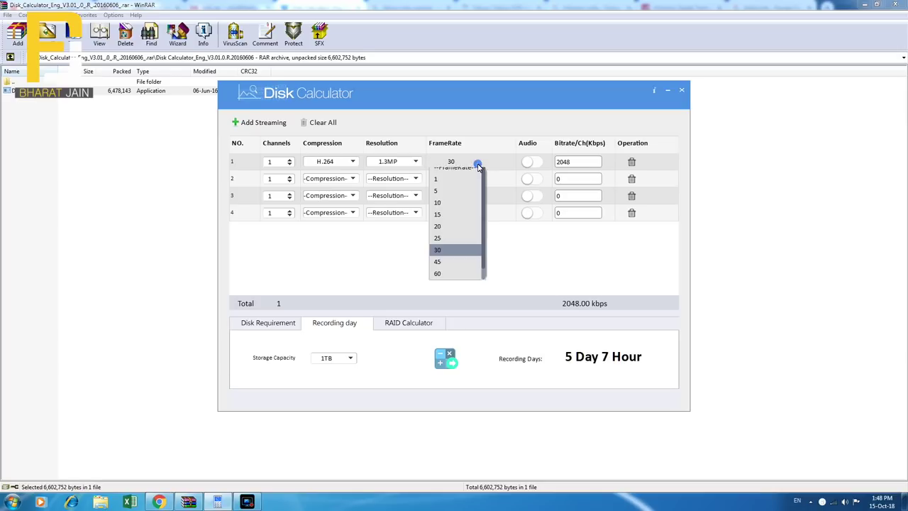
left_click(446, 244)
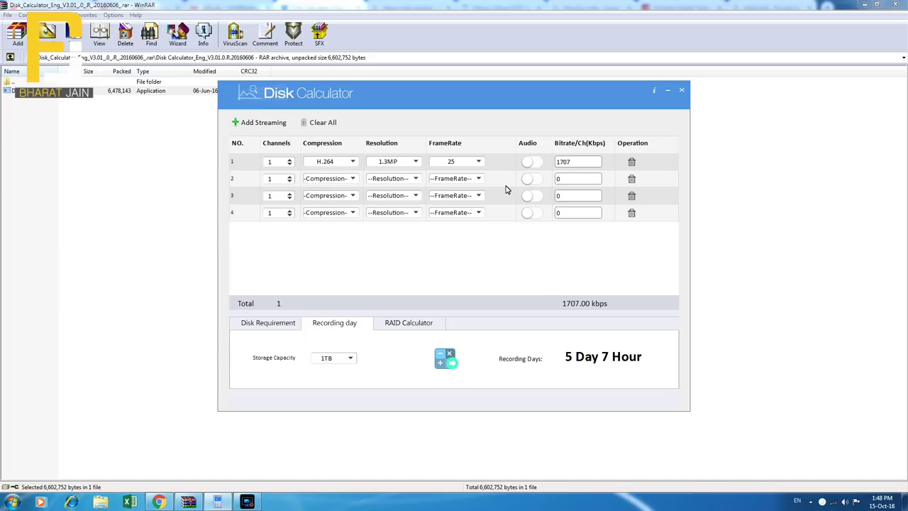
left_click(527, 167)
left_click(526, 168)
- Set the channel counts of streams 2, 3 and 4 to 2, 3 and 4 respectively
left_click(288, 180)
left_click(290, 177)
left_click(289, 194)
left_click(290, 194)
left_click(290, 194)
left_click(289, 212)
left_click(290, 210)
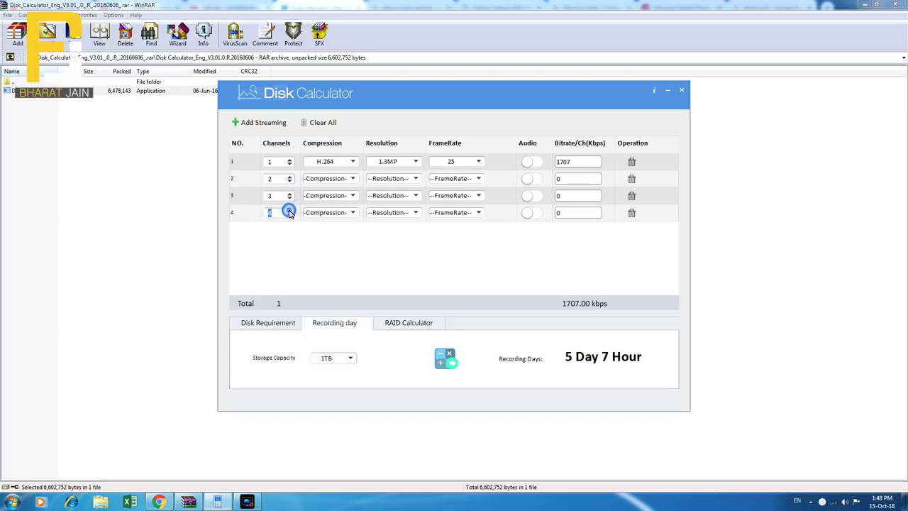
- Set the compression of streams 2, 3 and 4 to H.264
left_click(328, 179)
left_click(328, 205)
left_click(337, 195)
left_click(333, 213)
left_click(331, 213)
left_click(330, 237)
- Set the resolution of streams 2, 3 and 4 to 1.3MP, closing the Windows color scheme prompt
left_click(391, 178)
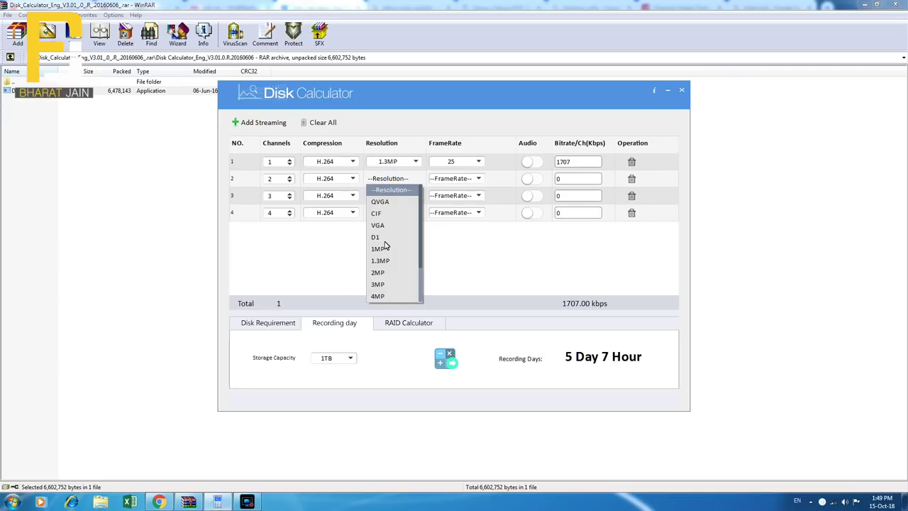
left_click(388, 261)
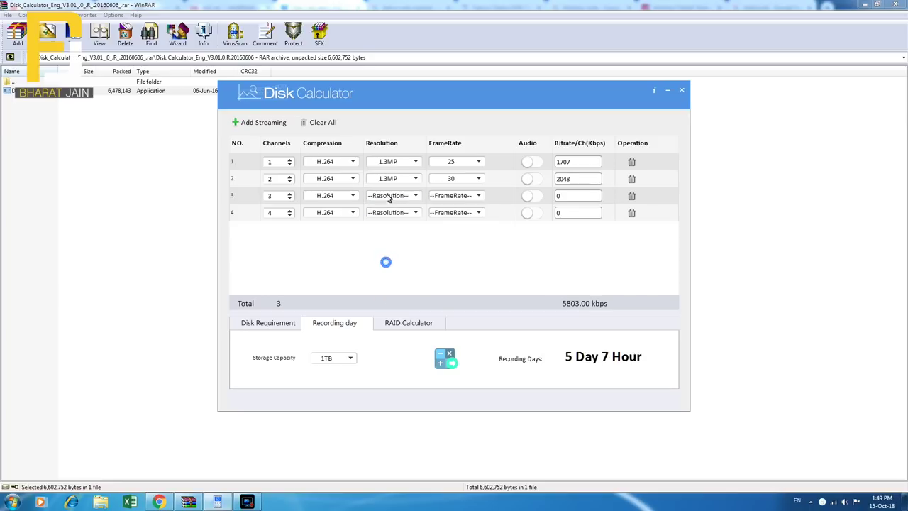
left_click(392, 197)
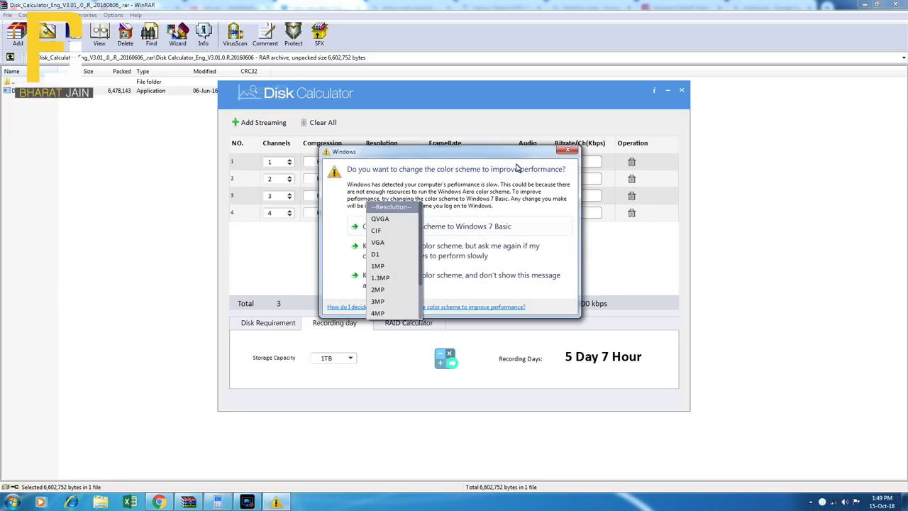
left_click(569, 144)
left_click(395, 199)
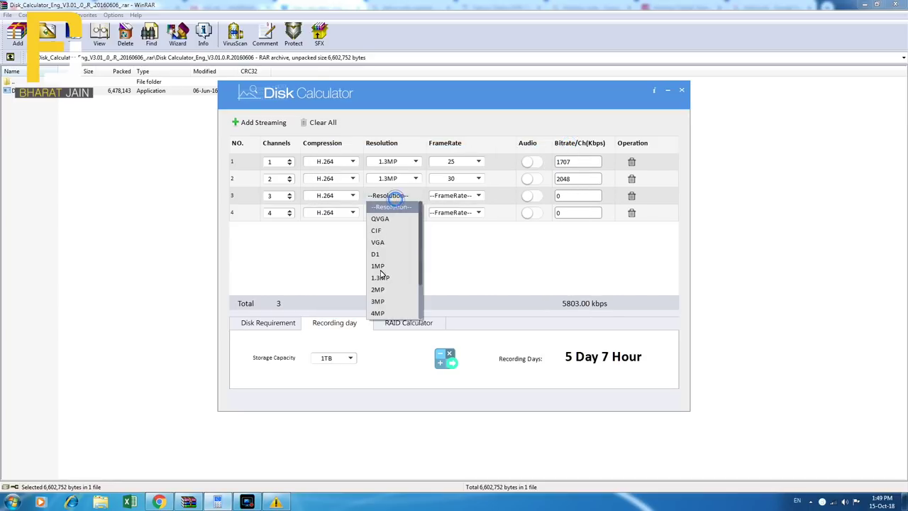
left_click(389, 277)
left_click(399, 214)
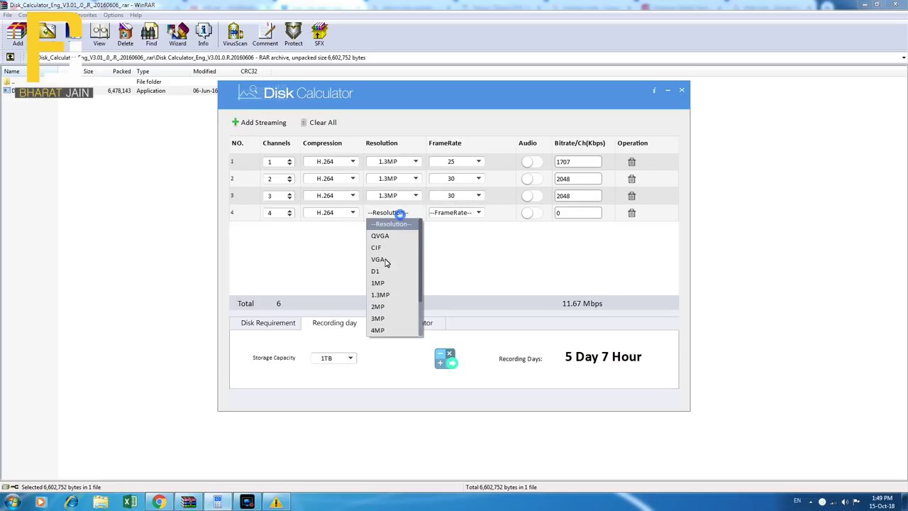
left_click(382, 295)
- Set the frame rate of streams 2, 3 and 4 to 25
left_click(454, 178)
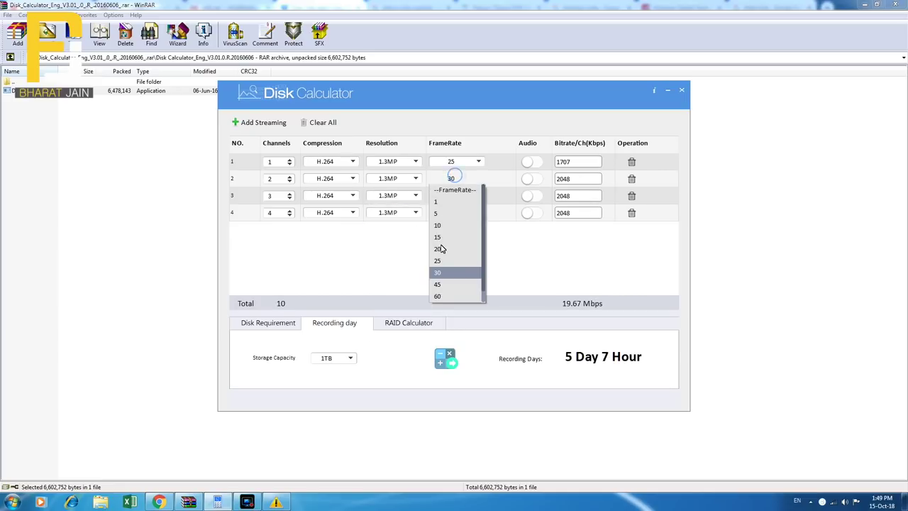
left_click(440, 268)
left_click(462, 197)
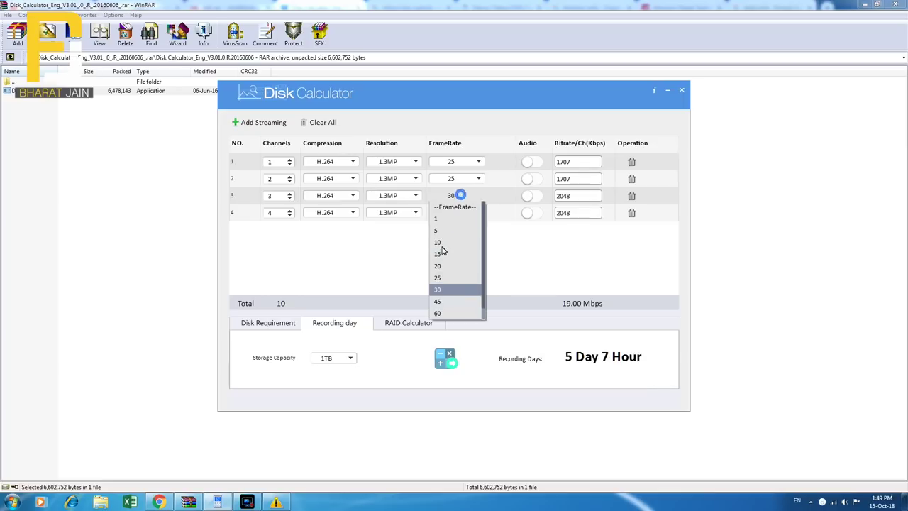
left_click(441, 285)
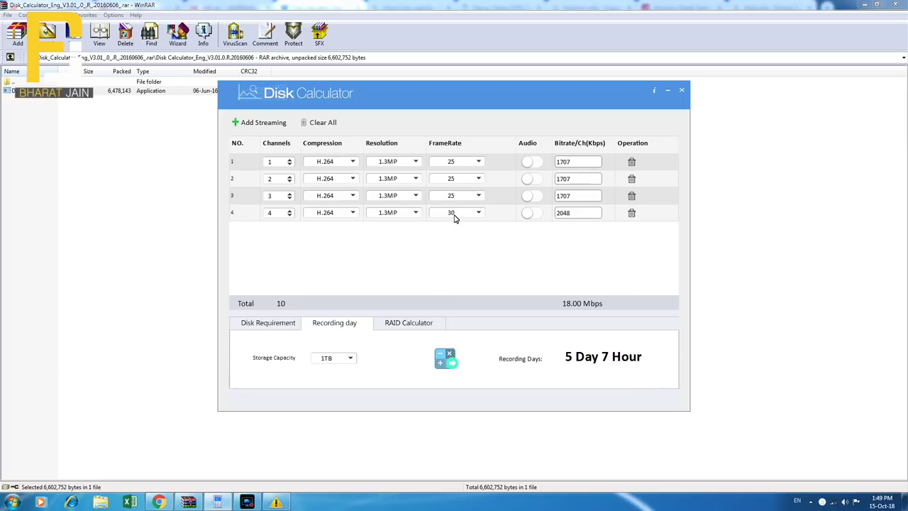
left_click(454, 215)
left_click(437, 295)
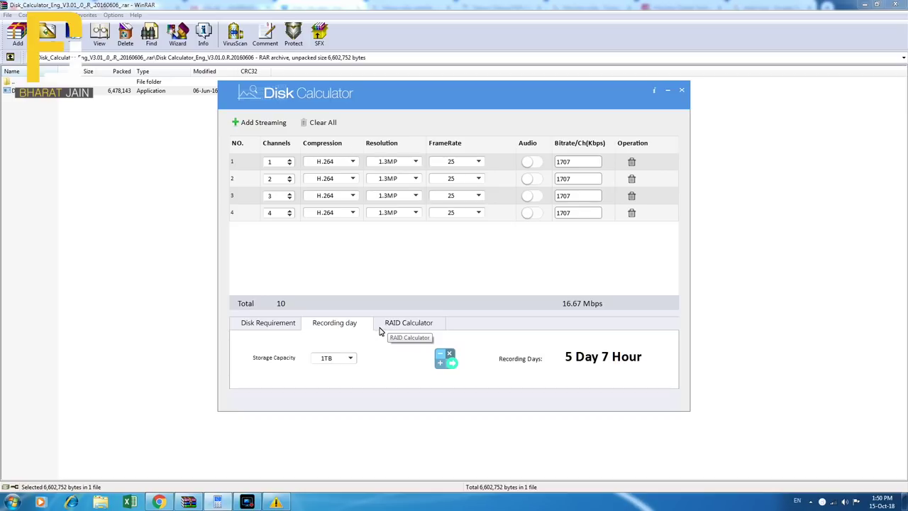
- Calculate the disk capacity required for 10 recording days
left_click(286, 329)
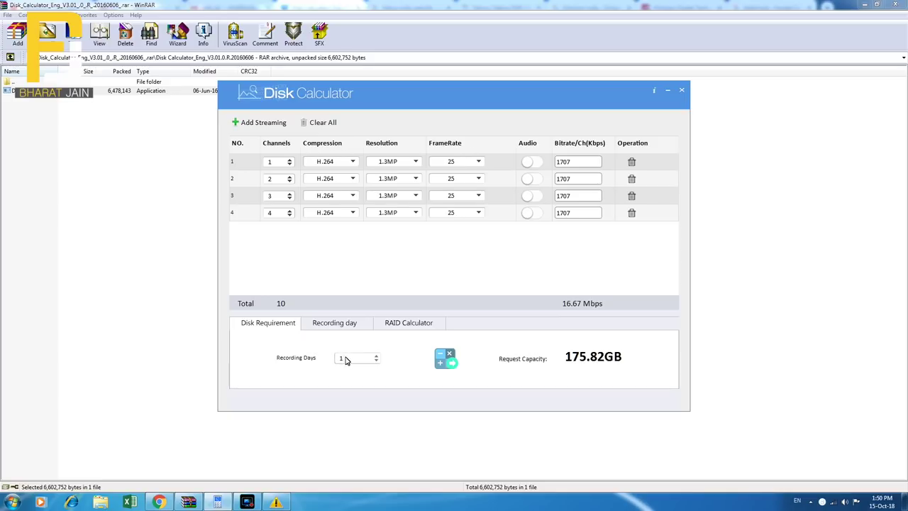
left_click(375, 360)
left_click(375, 357)
left_click(376, 357)
left_click(376, 357)
left_click(375, 357)
left_click(447, 364)
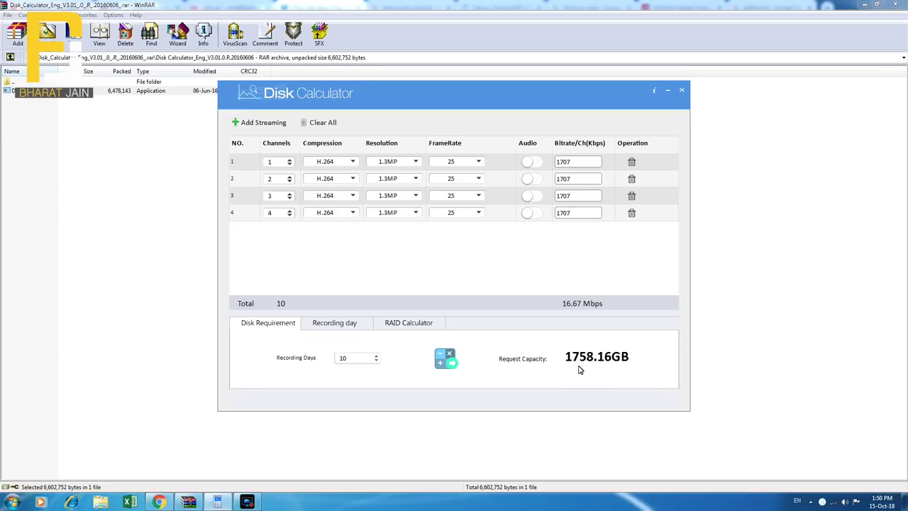
- Calculate the number of recording days for a storage capacity of 4TB
left_click(338, 327)
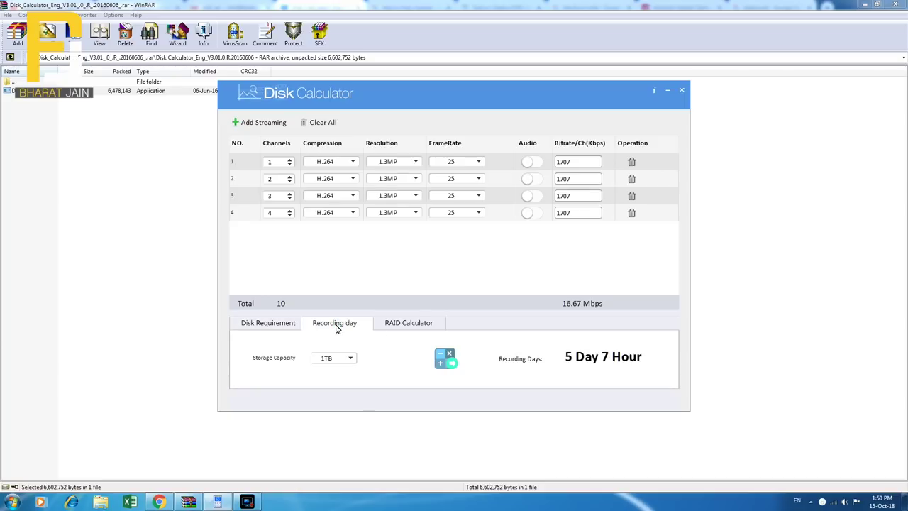
left_click(351, 359)
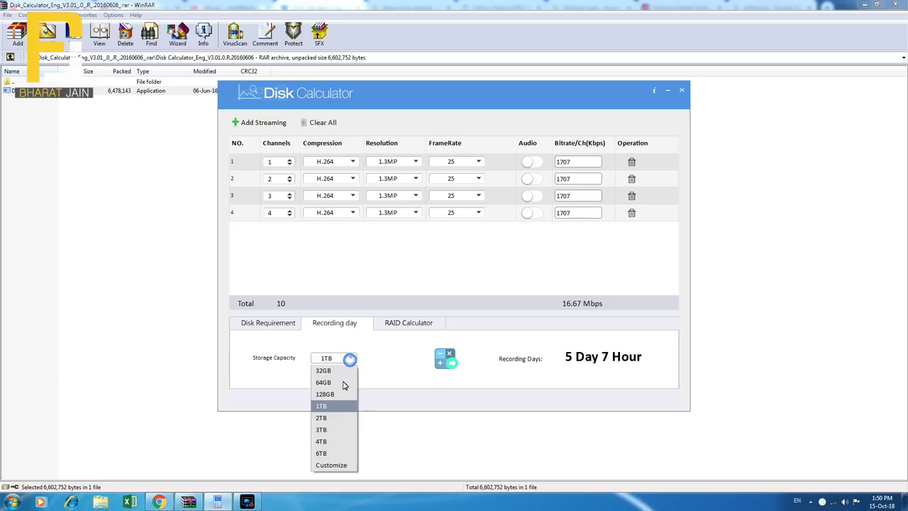
left_click(321, 442)
left_click(454, 366)
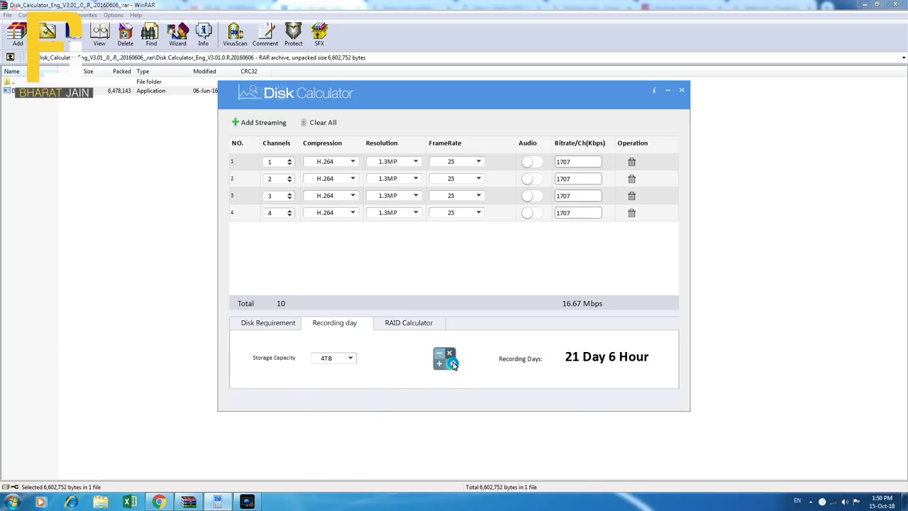